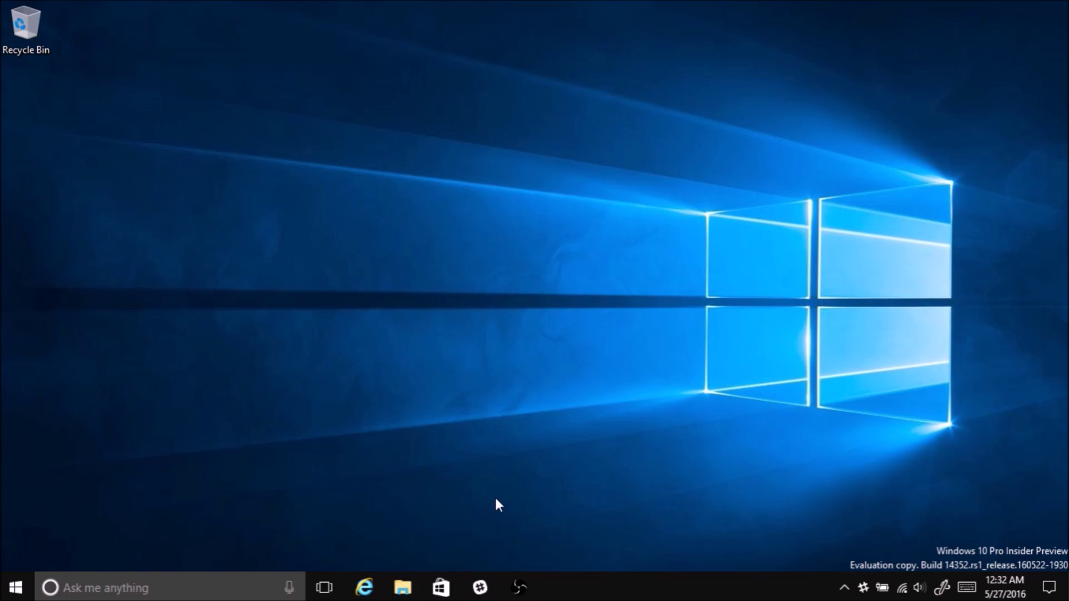
Launch the Settings app with the Win+I shortcut.
{"action": "key", "text": "super+i"}
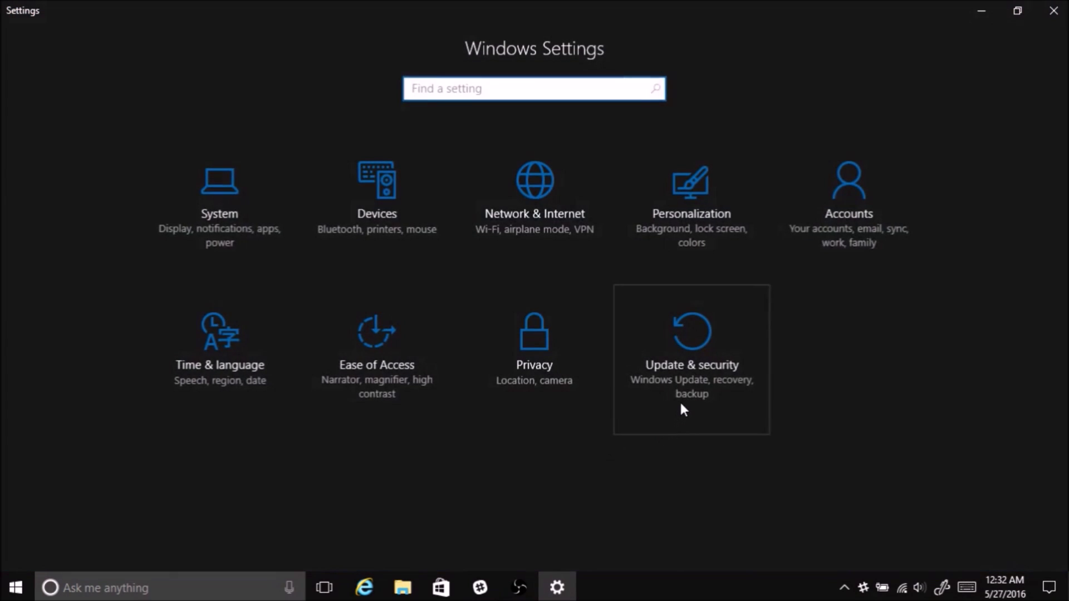
Check the Windows Update status under Update & security, then close Settings.
{"action": "left_click", "coordinate": [680, 404]}
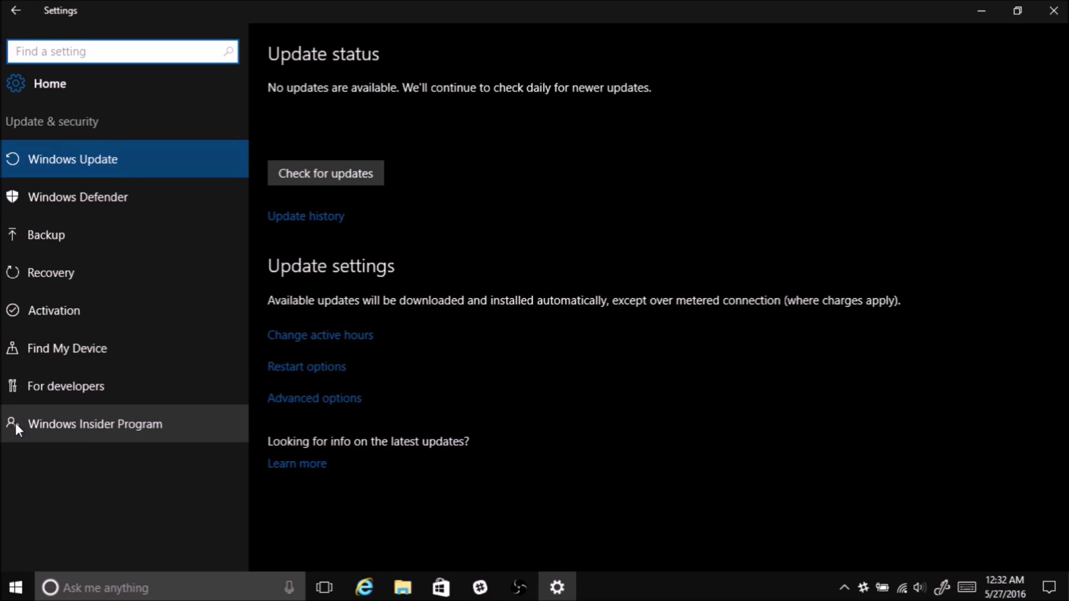
{"action": "left_click", "coordinate": [1053, 11]}
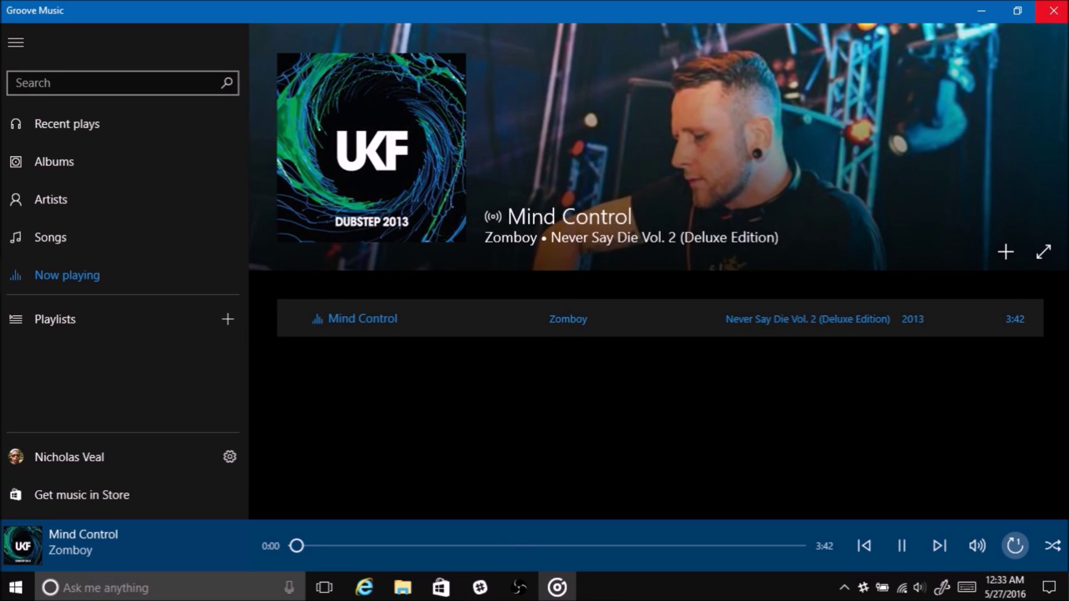
{"action": "left_click", "coordinate": [1053, 11]}
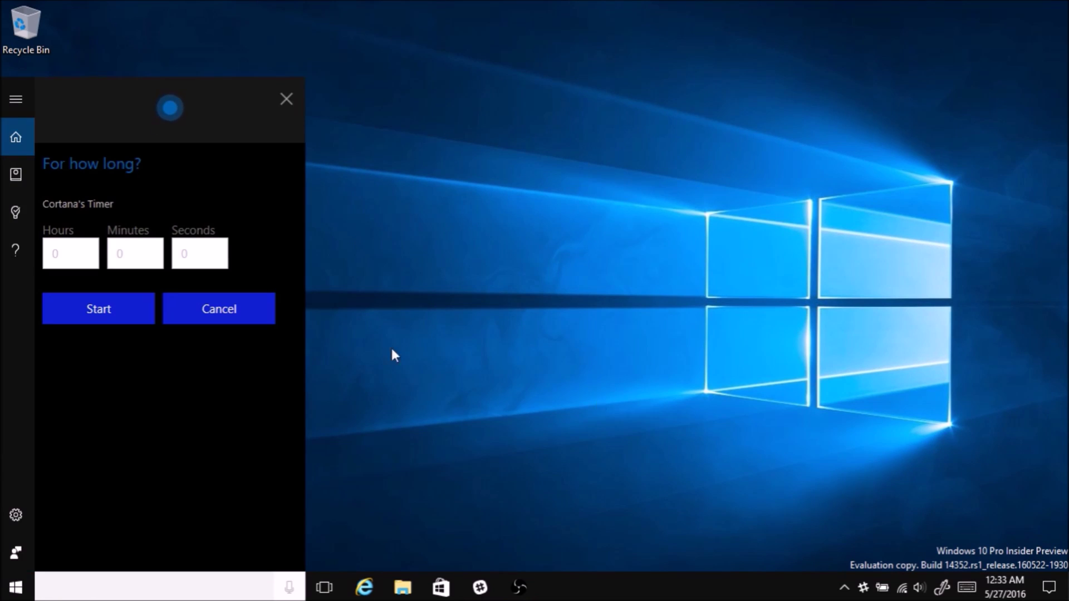
{"action": "left_click", "coordinate": [211, 307]}
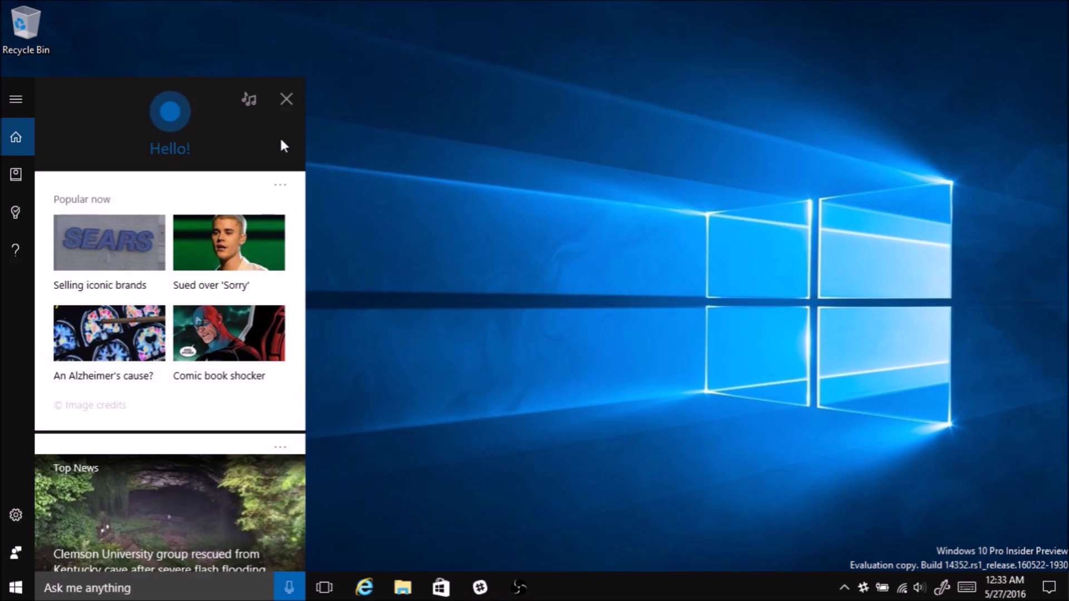
{"action": "left_click", "coordinate": [286, 99]}
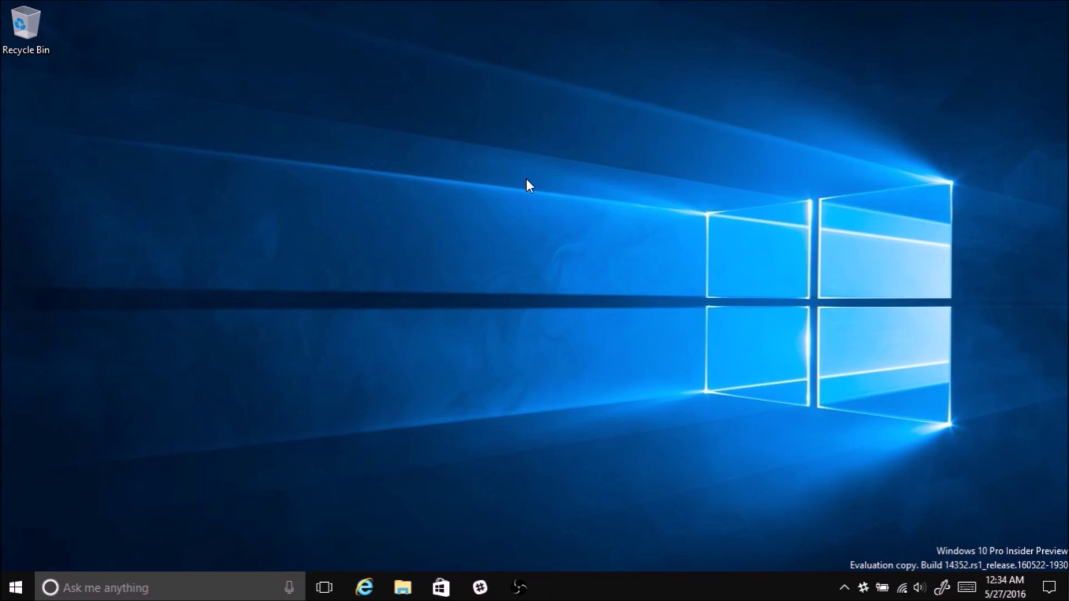
Start Sticky Notes from the Start menu's app list and allow its insights feature.
{"action": "left_click", "coordinate": [16, 587]}
{"action": "scroll", "coordinate": [151, 418], "scroll_direction": "down", "scroll_amount": 20}
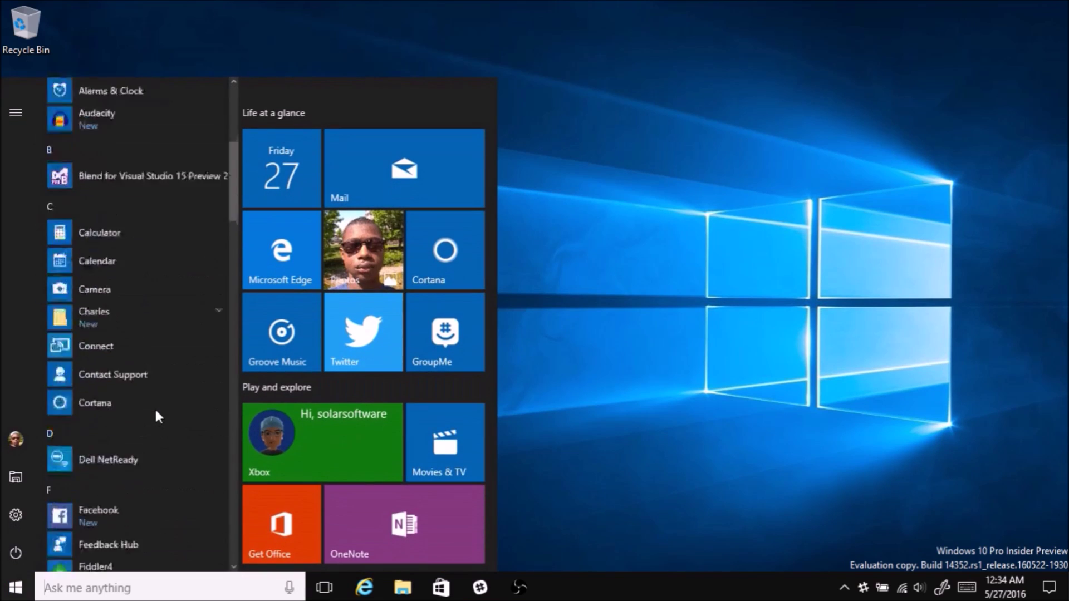
{"action": "scroll", "coordinate": [155, 406], "scroll_direction": "down", "scroll_amount": 3}
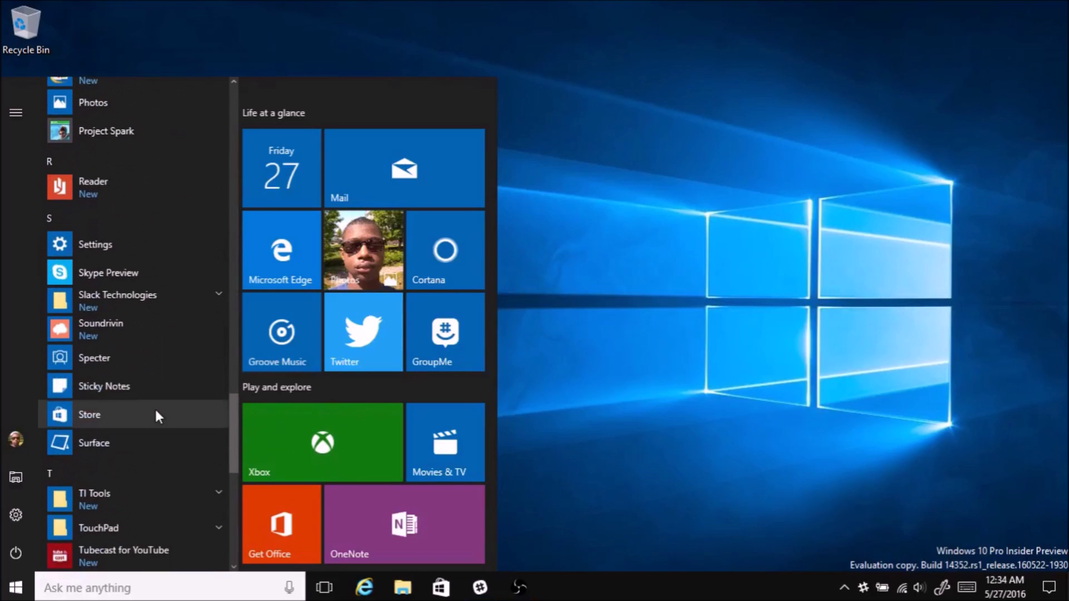
{"action": "left_click", "coordinate": [128, 387]}
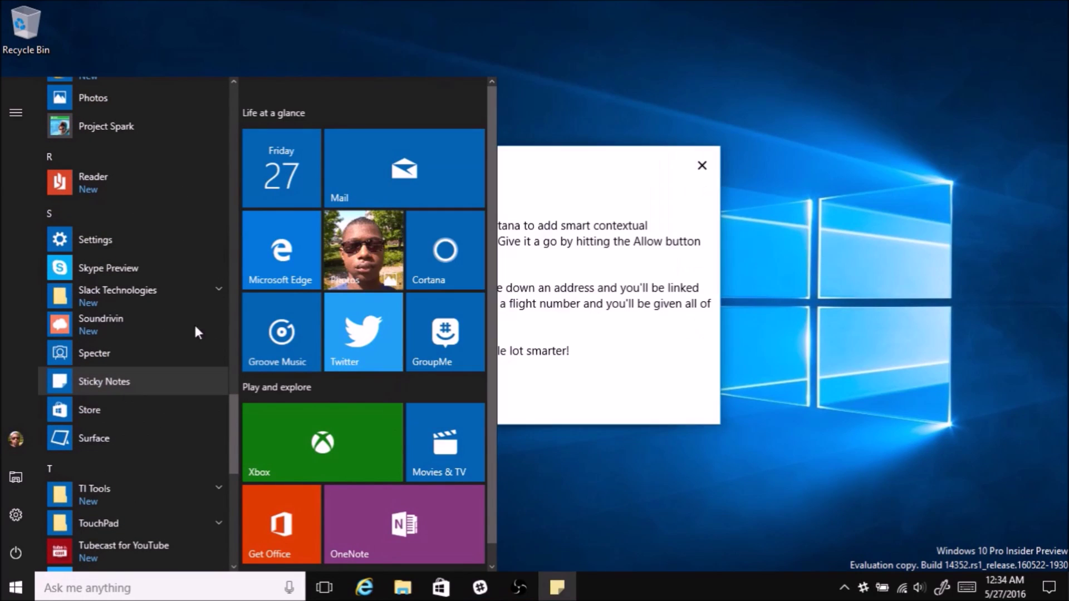
{"action": "left_click", "coordinate": [579, 216]}
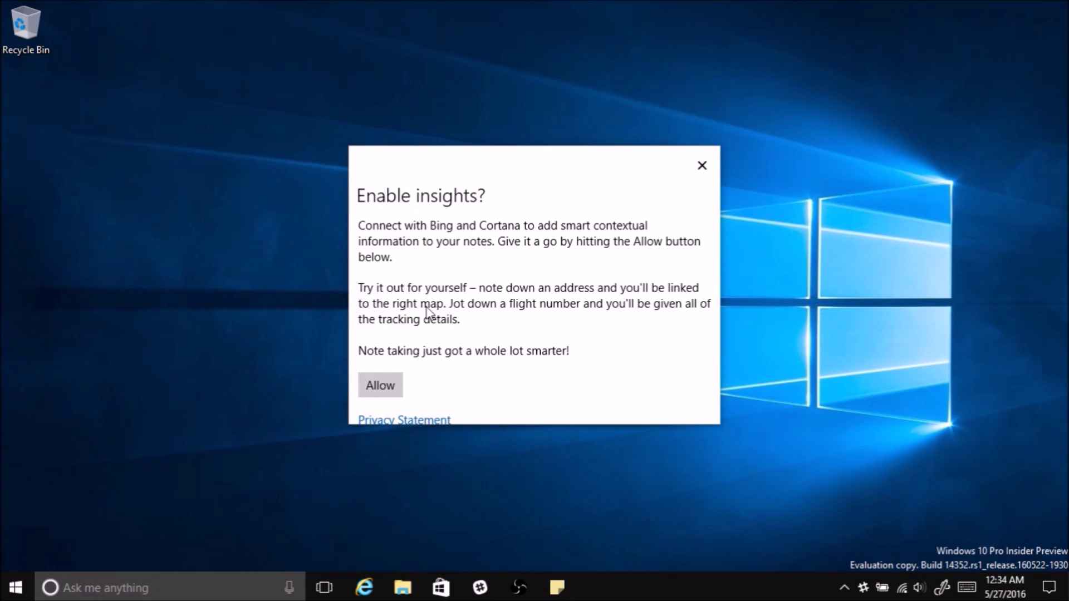
{"action": "left_click", "coordinate": [382, 388]}
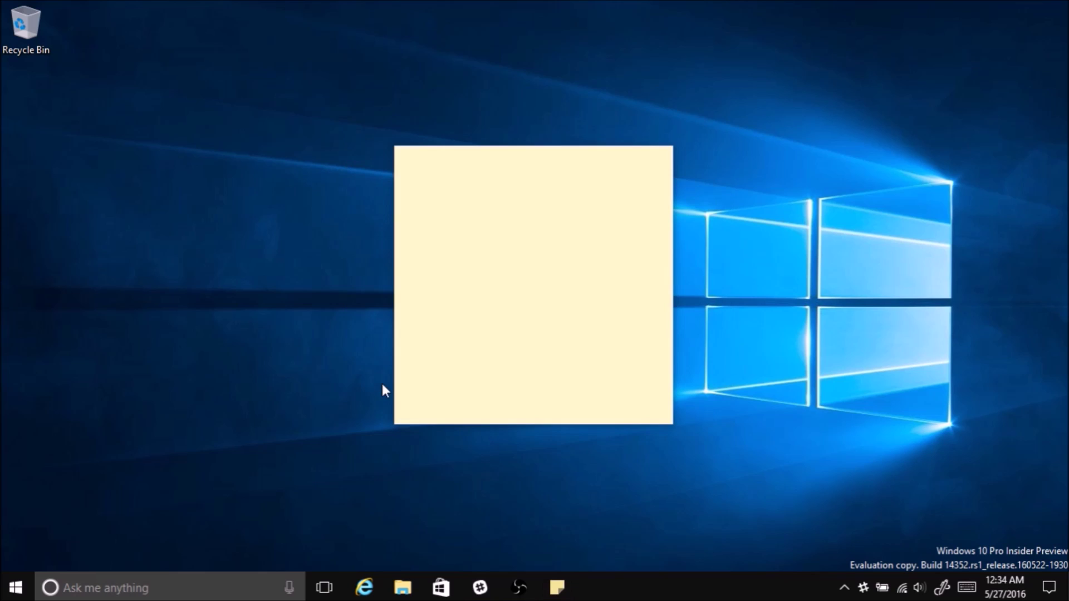
{"action": "type", "text": "1"}
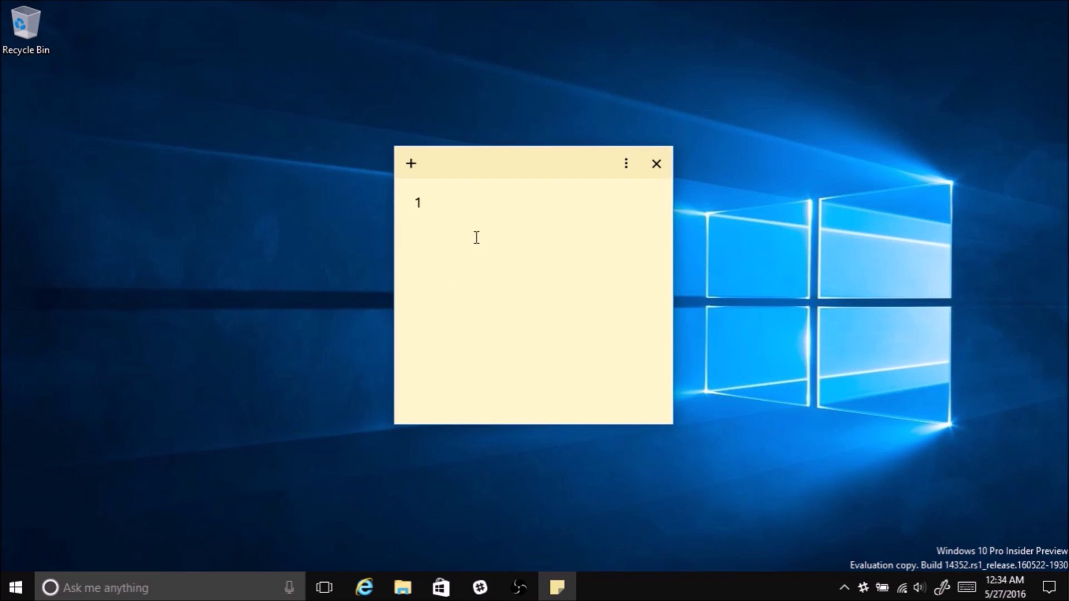
{"action": "type", "text": "-111-111-1111"}
{"action": "key", "text": "Return"}
{"action": "key", "text": "Return"}
{"action": "type", "text": "alas"}
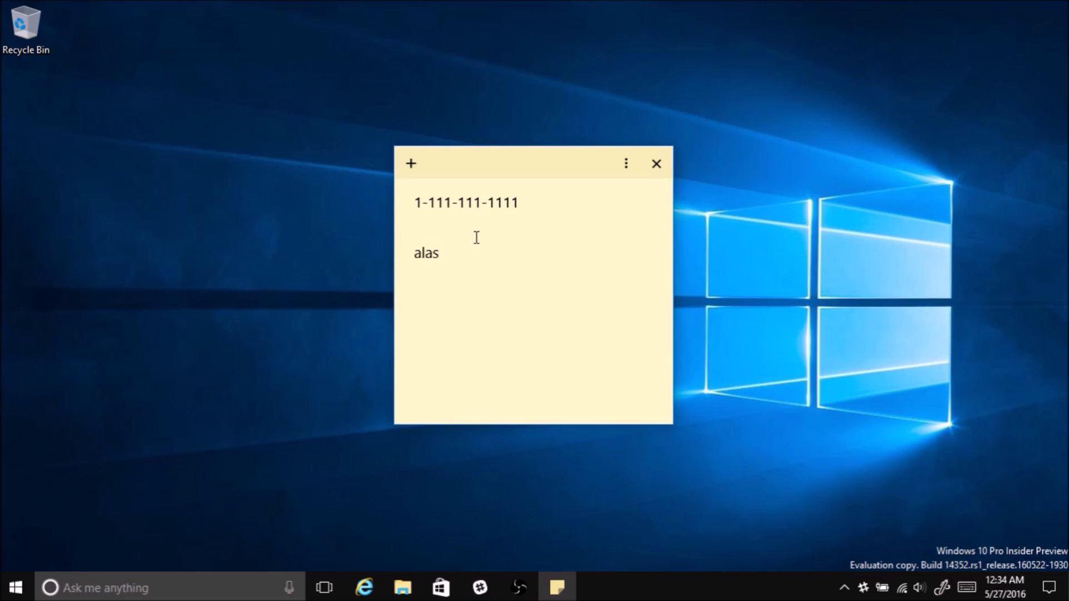
{"action": "type", "text": "ka flight 39"}
{"action": "key", "text": "Return"}
{"action": "type", "text": "this is broken"}
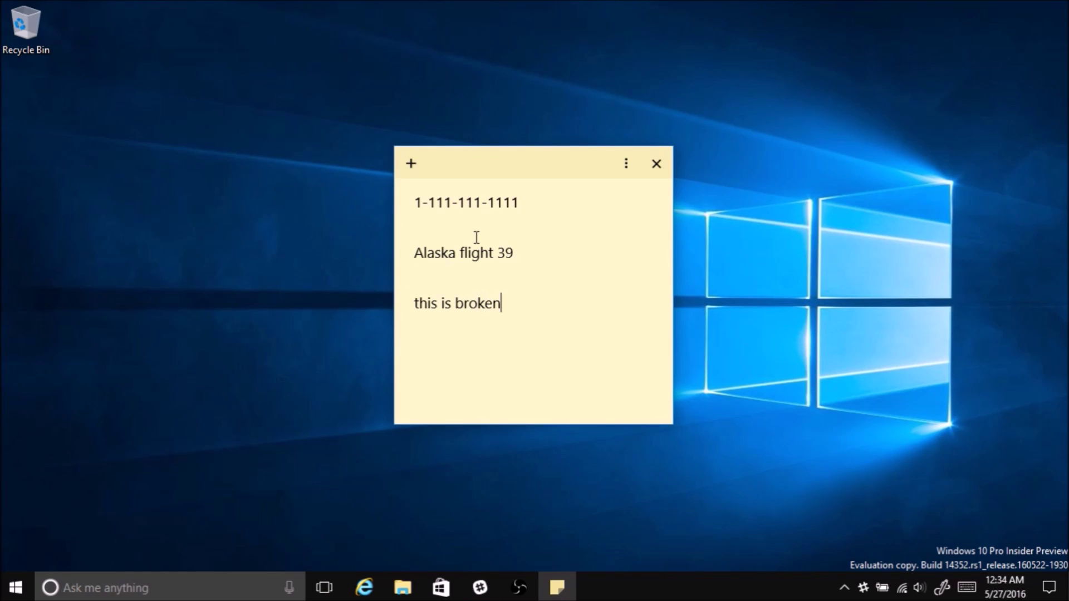
Clear all of the note's text and close the empty sticky note.
{"action": "key", "text": "ctrl+a"}
{"action": "key", "text": "BackSpace"}
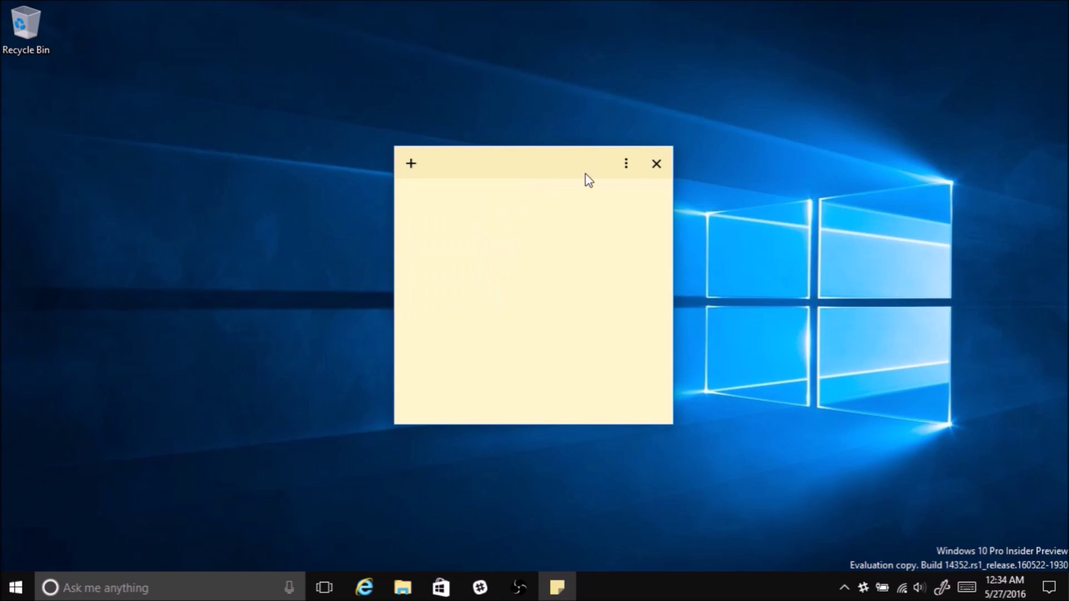
{"action": "left_click", "coordinate": [655, 164]}
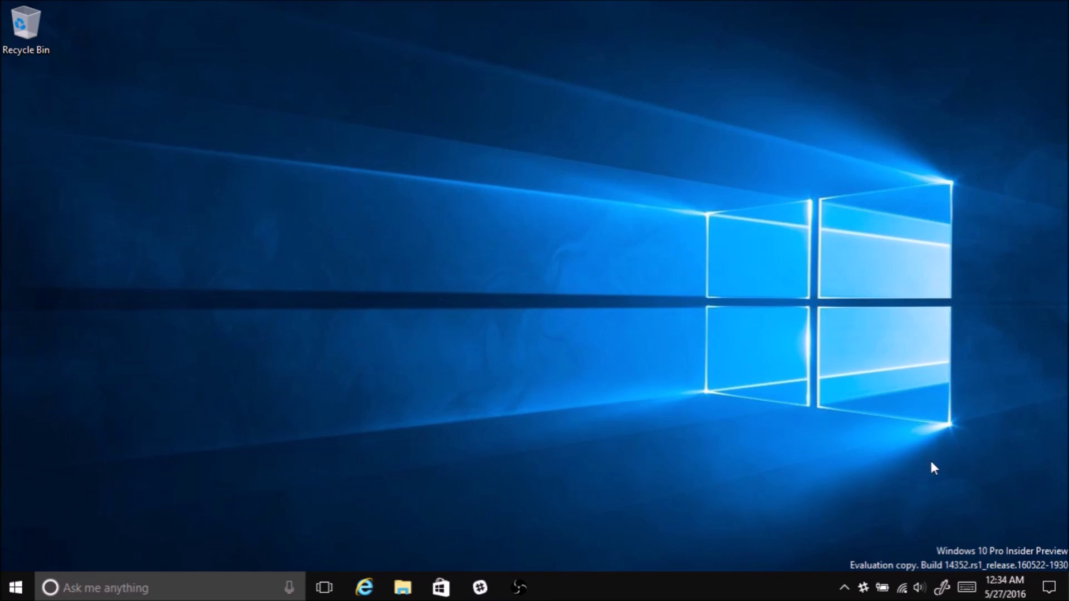
In the Ink Sketchpad, drag the ruler diagonally across the windmill sketch, then close the sketchpad.
{"action": "left_click", "coordinate": [944, 588]}
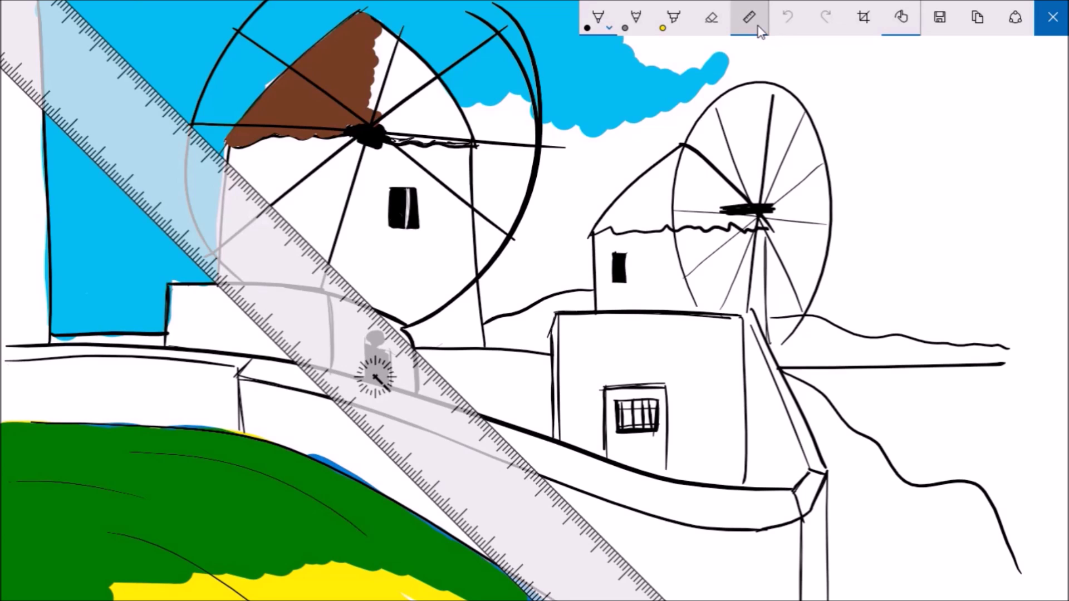
{"action": "left_click_drag", "start_coordinate": [379, 398], "coordinate": [578, 334]}
{"action": "left_click_drag", "start_coordinate": [467, 225], "coordinate": [769, 179]}
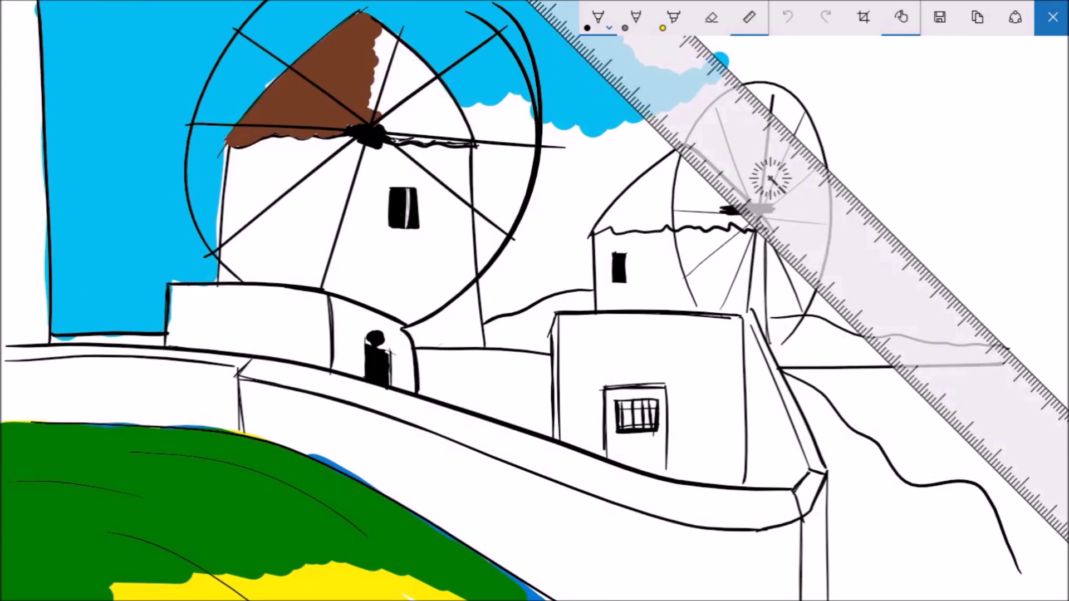
{"action": "left_click", "coordinate": [1064, 25]}
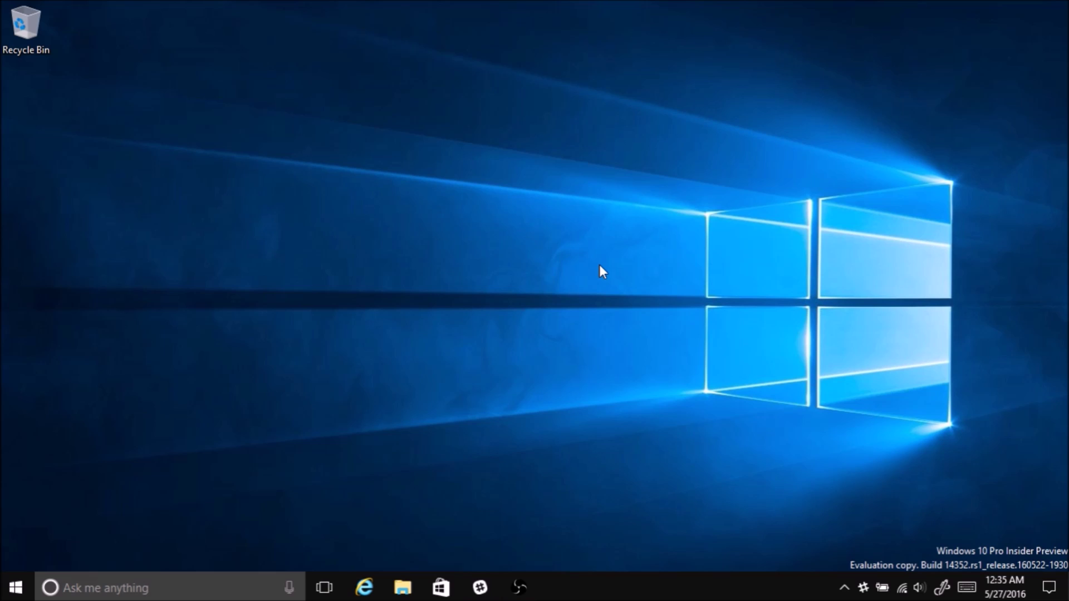
Launch Feedback Hub by searching for 'feedb'.
{"action": "key", "text": "super+s"}
{"action": "type", "text": "feedb"}
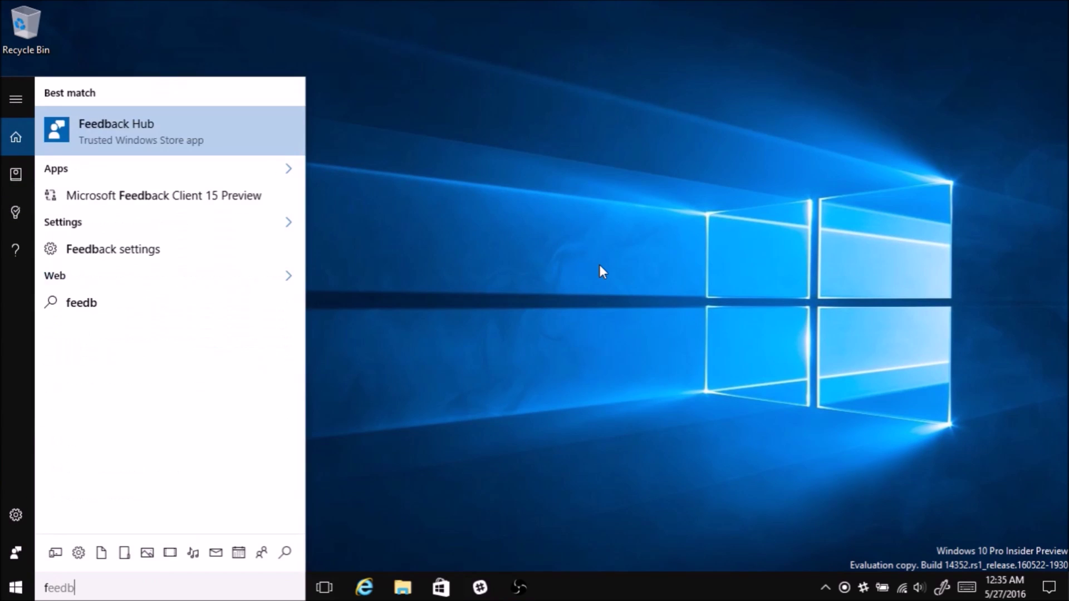
{"action": "key", "text": "Return"}
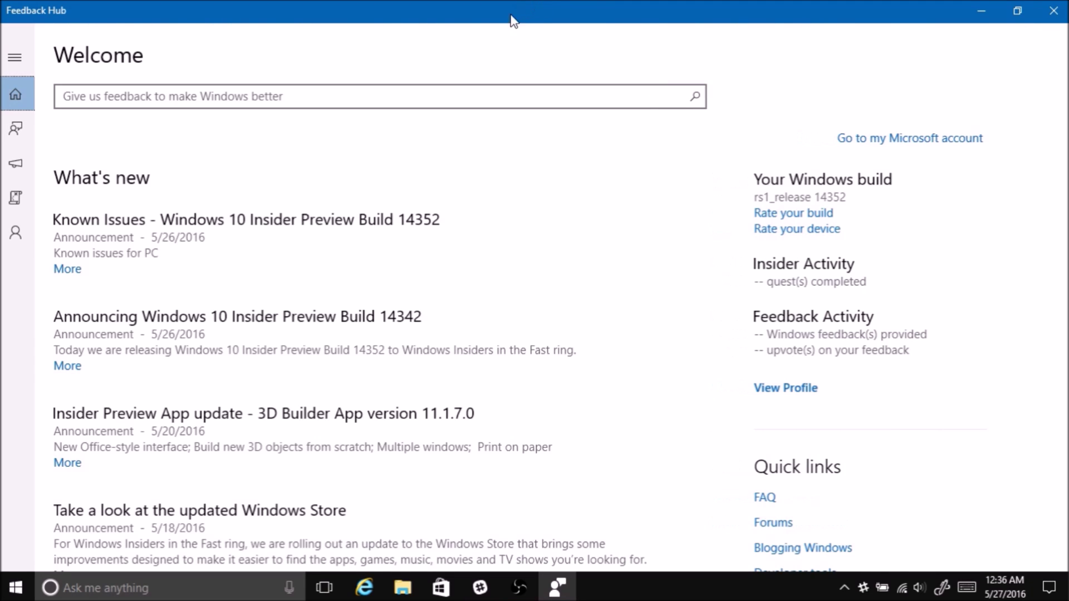
Look over the Announcements page, then switch to the trending Feedback list.
{"action": "scroll", "coordinate": [228, 166], "scroll_direction": "down", "scroll_amount": 1}
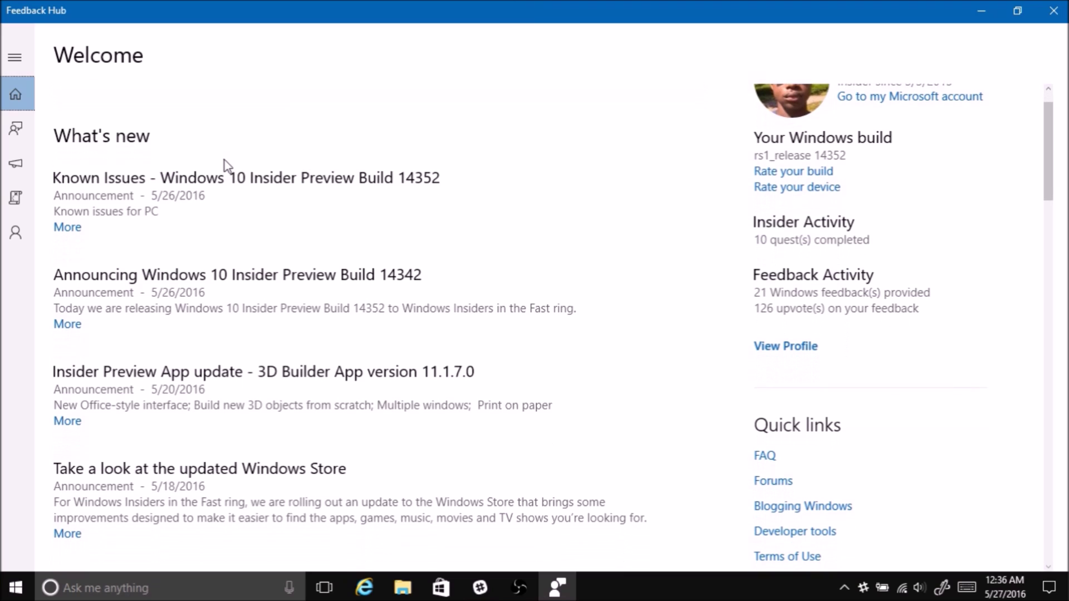
{"action": "left_click", "coordinate": [29, 157]}
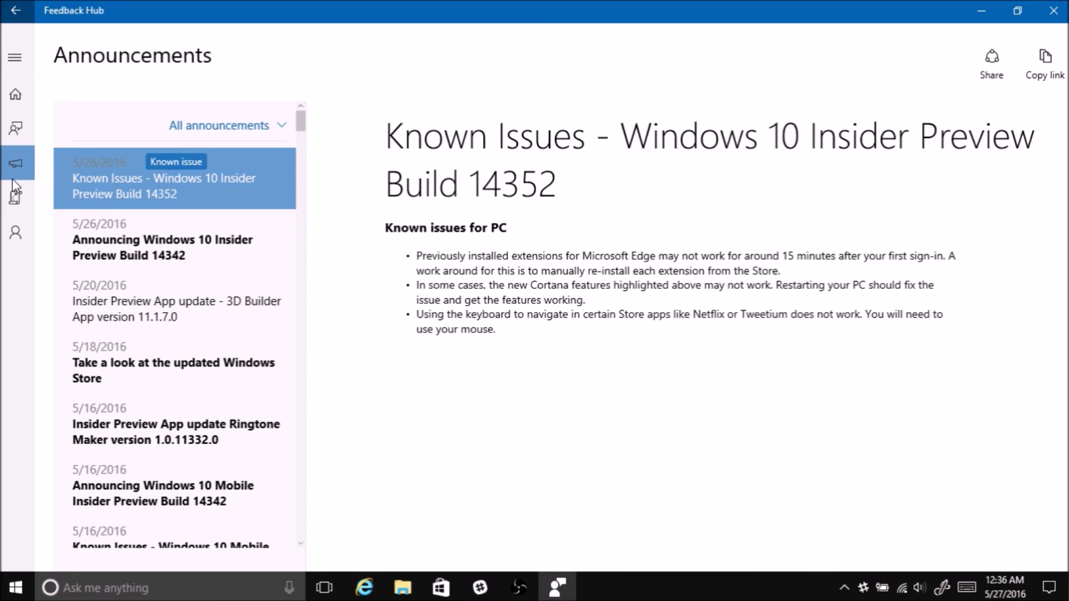
{"action": "left_click", "coordinate": [12, 125]}
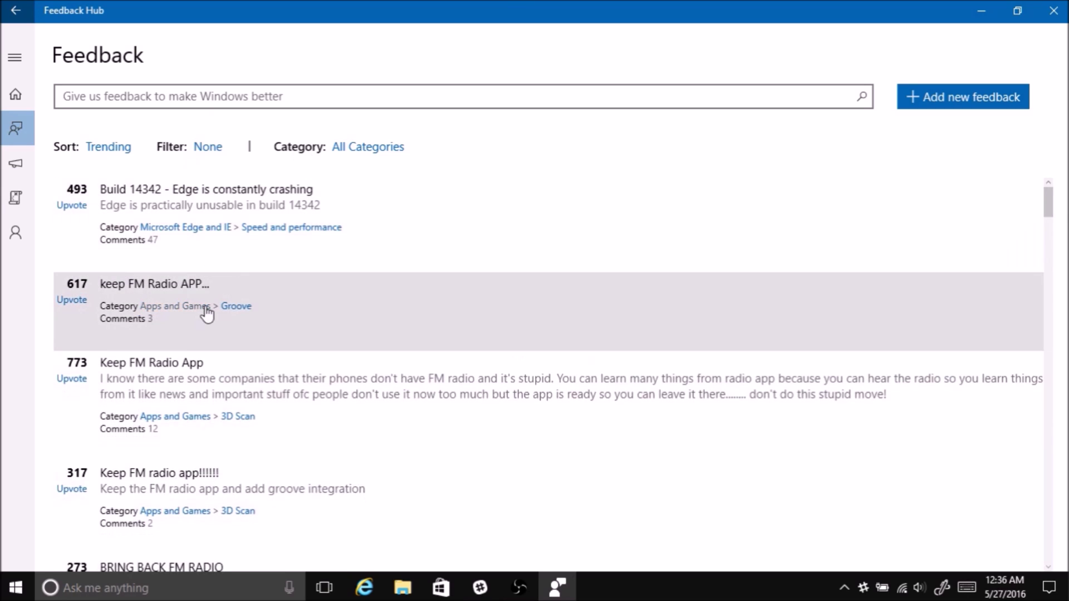
Preview the 'BRING BACK FM RADIO' and Edge build 14342 feedback items, returning to the list each time.
{"action": "scroll", "coordinate": [207, 313], "scroll_direction": "down", "scroll_amount": 1}
{"action": "scroll", "coordinate": [206, 310], "scroll_direction": "down", "scroll_amount": 5}
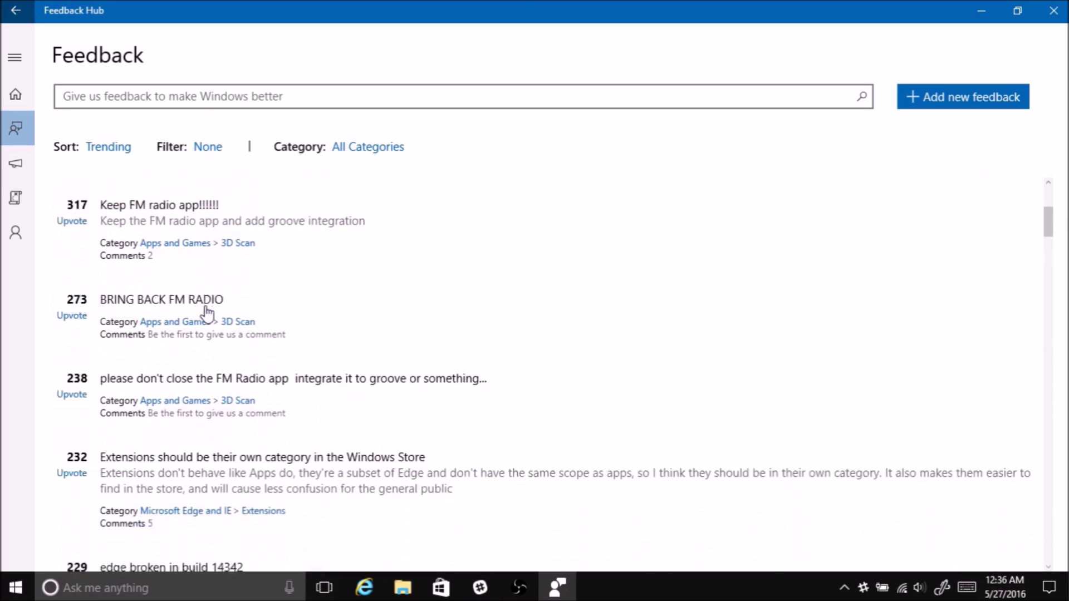
{"action": "scroll", "coordinate": [206, 308], "scroll_direction": "down", "scroll_amount": 1}
{"action": "scroll", "coordinate": [329, 222], "scroll_direction": "down", "scroll_amount": 1}
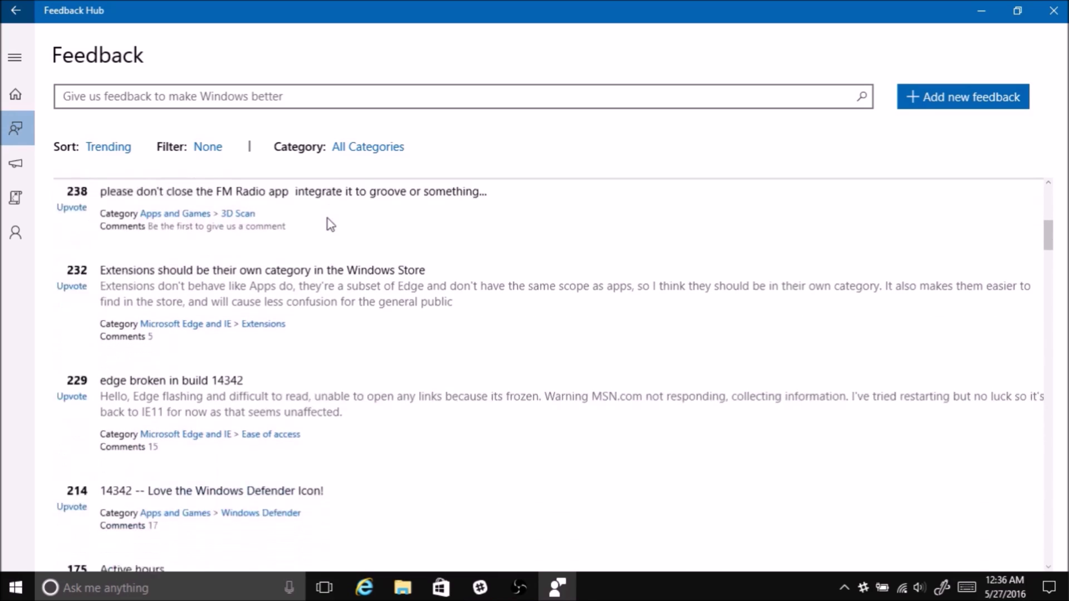
{"action": "scroll", "coordinate": [329, 222], "scroll_direction": "up", "scroll_amount": 1}
{"action": "left_click", "coordinate": [363, 236]}
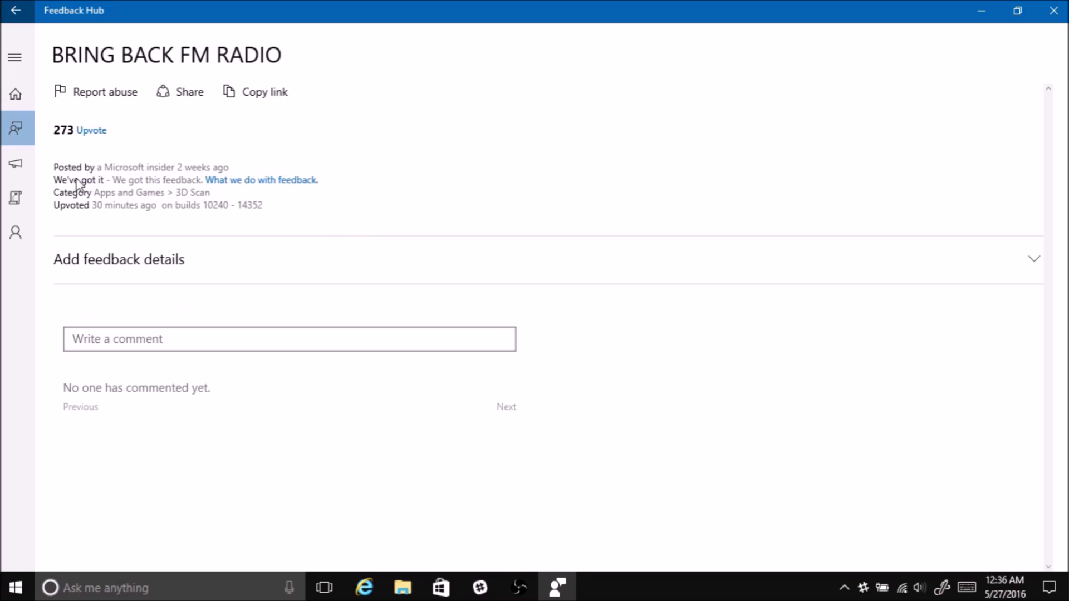
{"action": "left_click", "coordinate": [16, 10]}
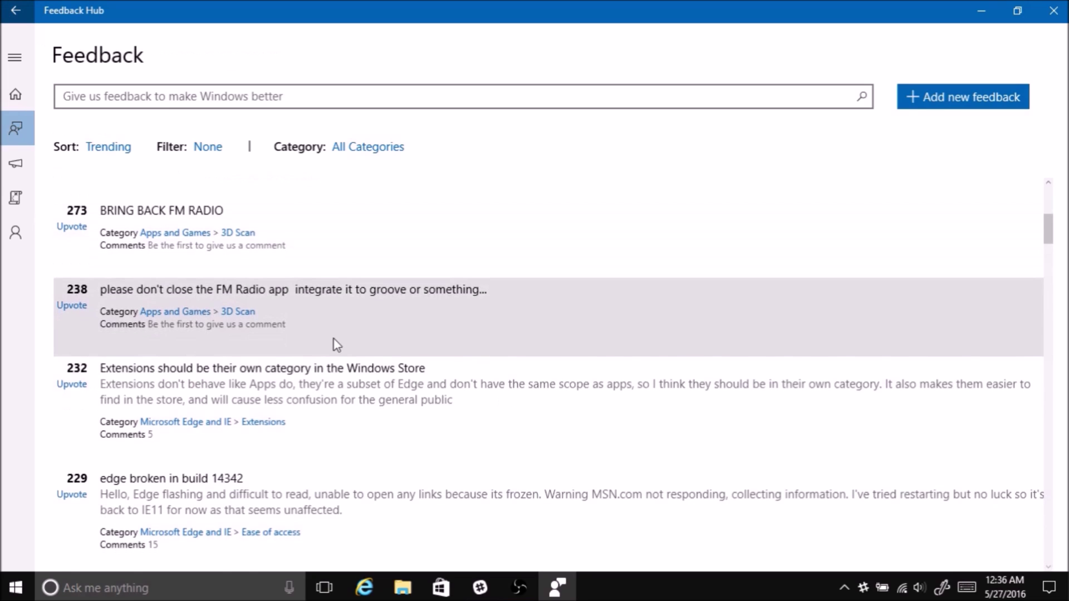
{"action": "scroll", "coordinate": [334, 339], "scroll_direction": "down", "scroll_amount": 3}
{"action": "left_click", "coordinate": [363, 257]}
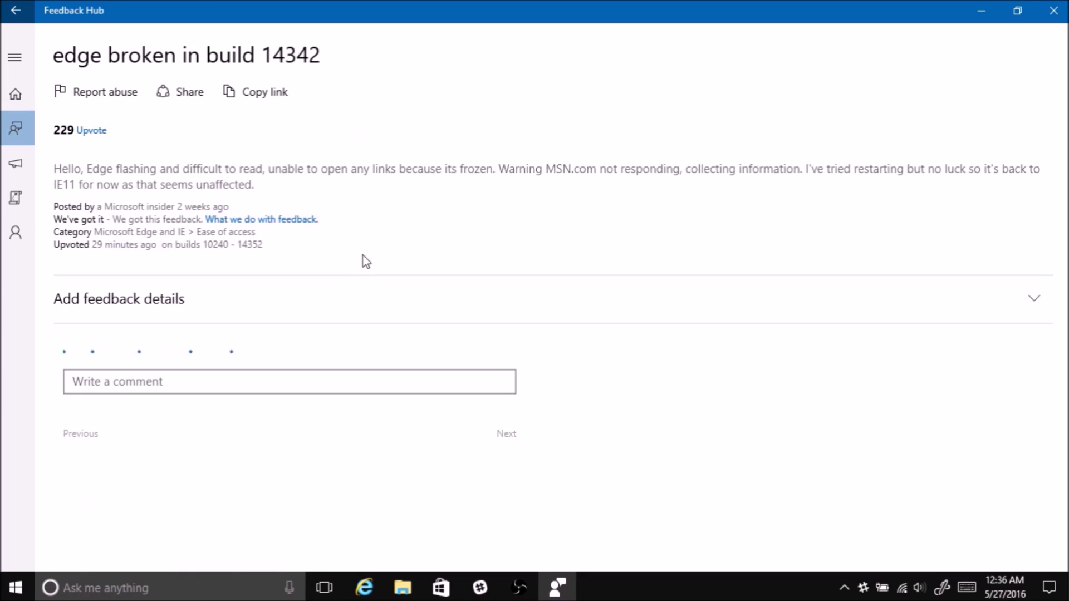
{"action": "left_click", "coordinate": [3, 8]}
Read the OneDrive placeholders feedback item and Microsoft's response, then close Feedback Hub.
{"action": "scroll", "coordinate": [270, 372], "scroll_direction": "down", "scroll_amount": 5}
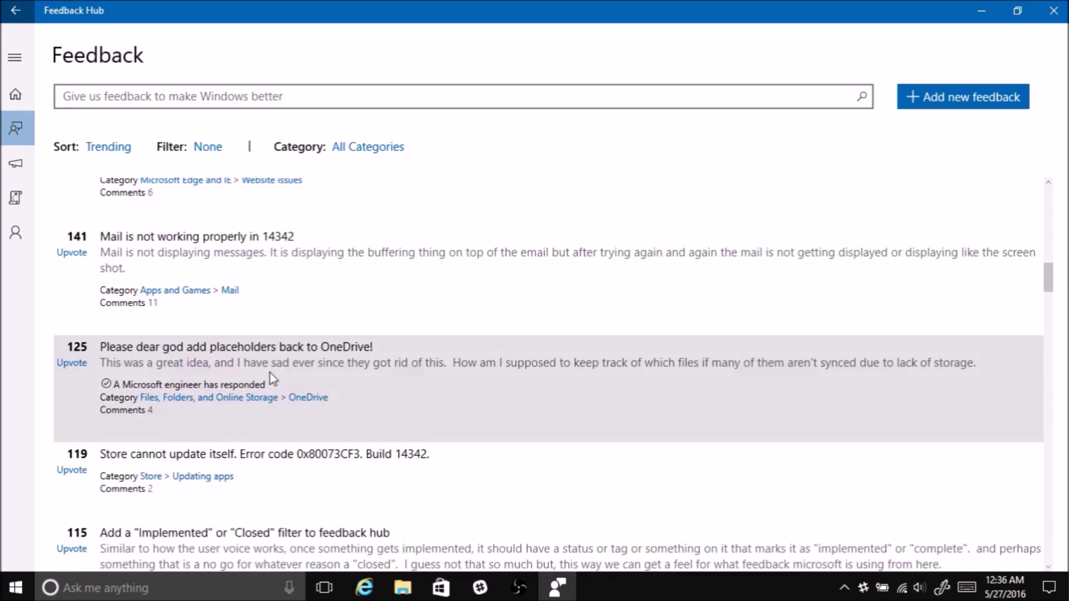
{"action": "left_click", "coordinate": [340, 378]}
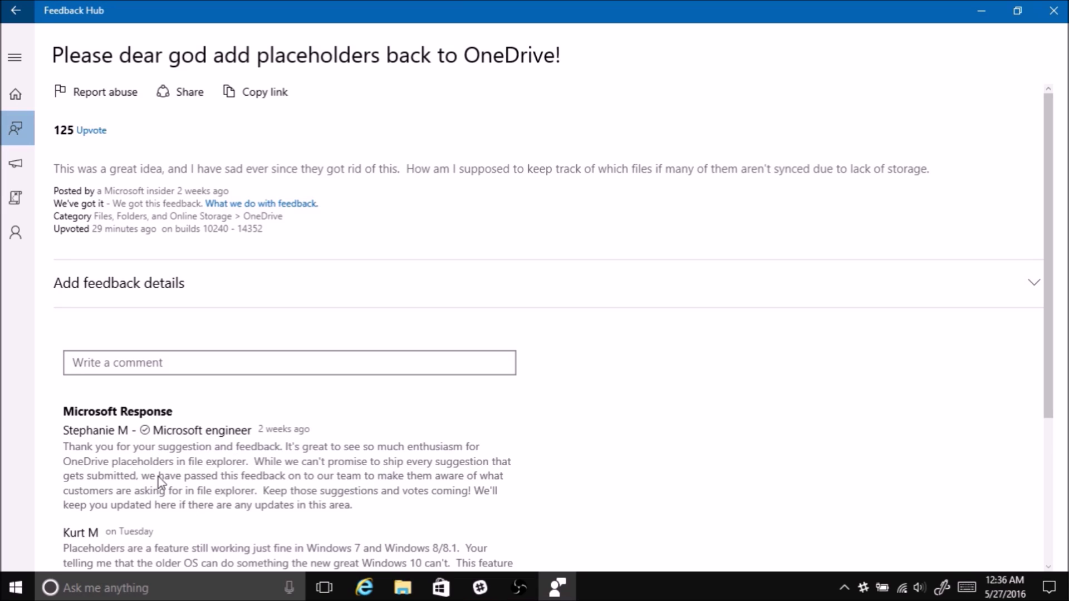
{"action": "scroll", "coordinate": [641, 389], "scroll_direction": "down", "scroll_amount": 3}
{"action": "scroll", "coordinate": [888, 369], "scroll_direction": "up", "scroll_amount": 3}
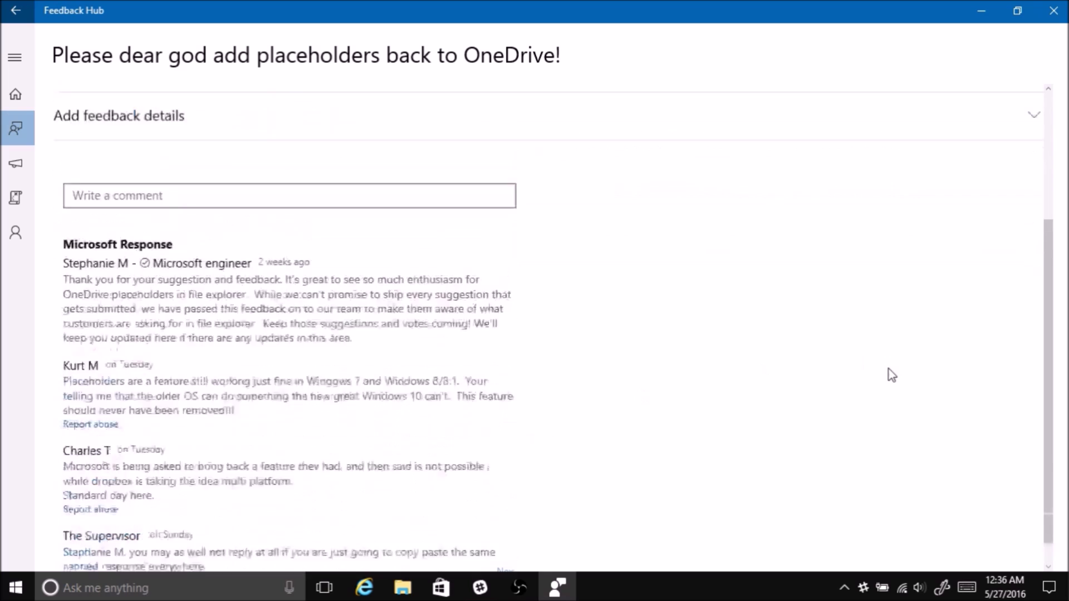
{"action": "left_click", "coordinate": [1054, 11]}
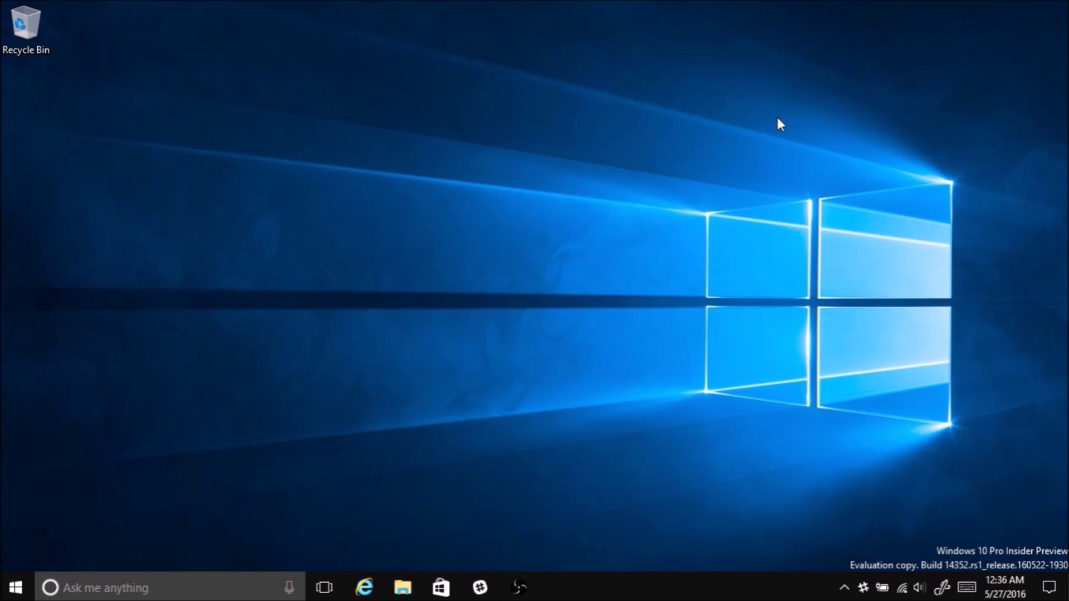